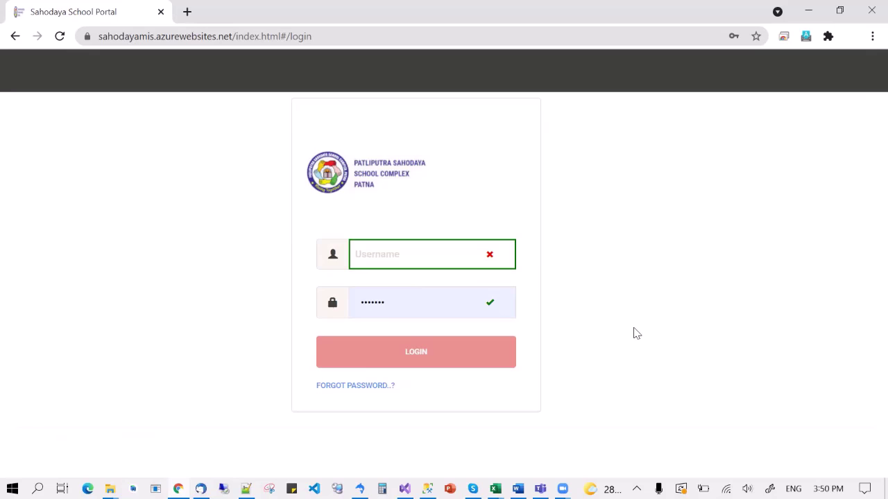
Switch to the Notepad++ note listing the account e-mail addresses
key("alt+Tab")
Fill the portal's Username field with the school account e-mail from the notes
key("Tab")
key("Tab")
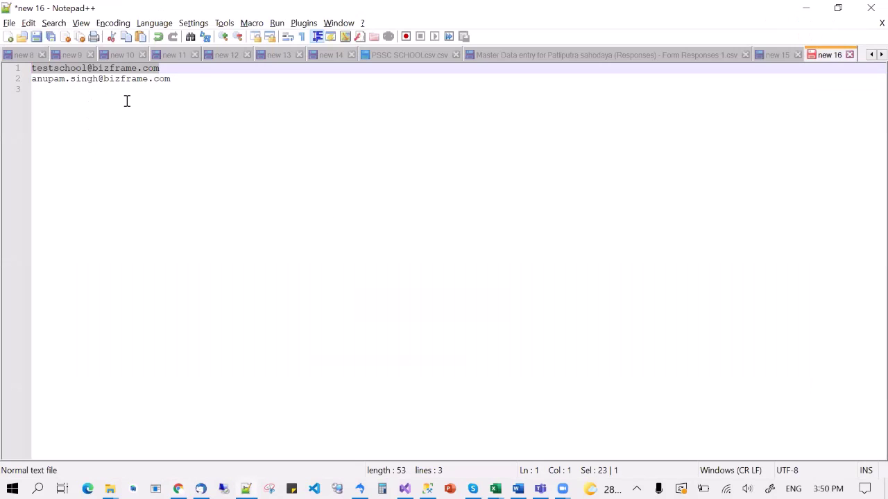
key("alt+Tab")
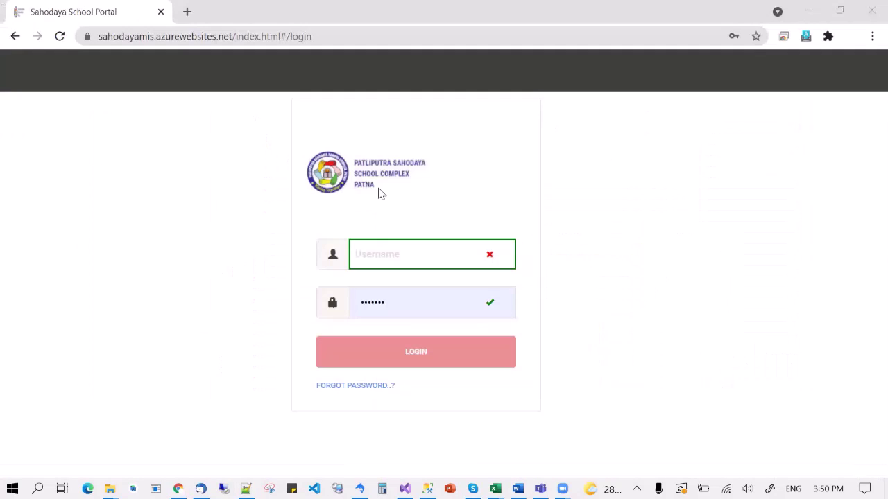
left_click(380, 256)
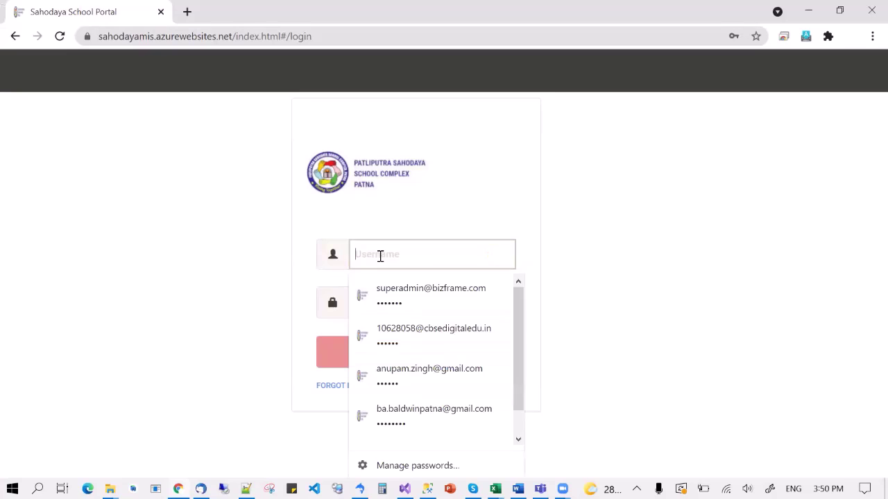
key("Down")
key("Return")
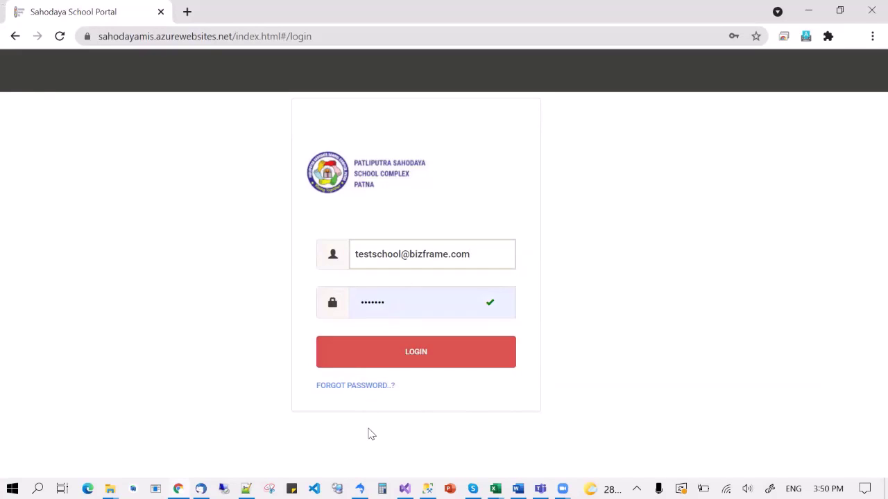
left_click(478, 258)
key("BackSpace")
key("BackSpace")
key("BackSpace")
key("BackSpace")
key("BackSpace")
key("BackSpace")
key("BackSpace")
key("BackSpace")
key("BackSpace")
key("BackSpace")
key("BackSpace")
key("BackSpace")
key("BackSpace")
key("BackSpace")
key("BackSpace")
key("BackSpace")
key("BackSpace")
key("BackSpace")
key("BackSpace")
key("BackSpace")
key("BackSpace")
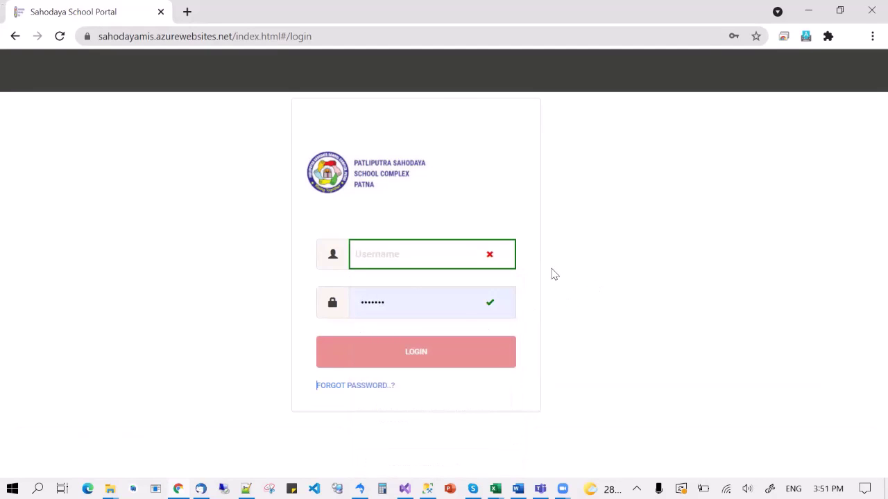
Send a password reset request for the school account e-mail, then close the reset form
left_click(352, 388)
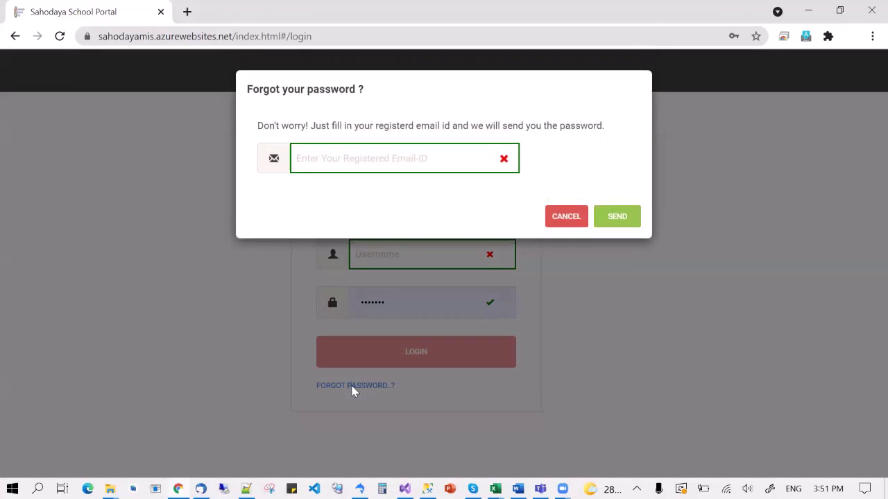
left_click(354, 159)
key("ctrl+v")
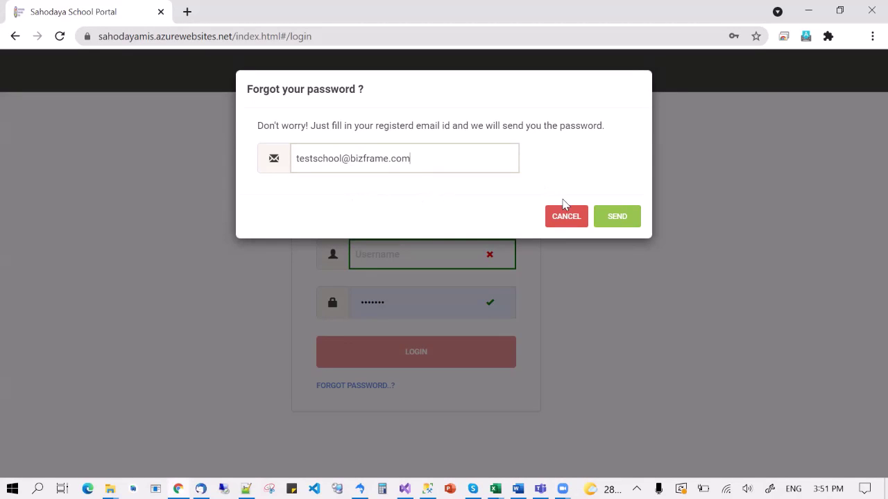
left_click(617, 216)
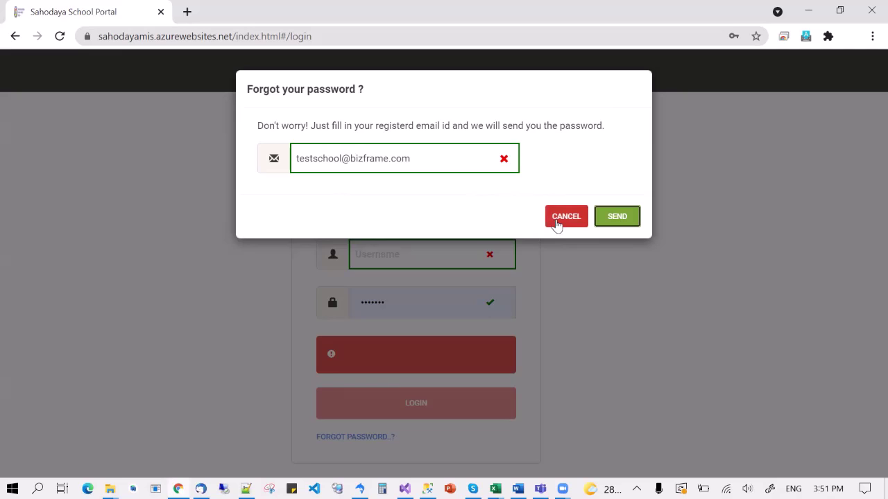
left_click(565, 217)
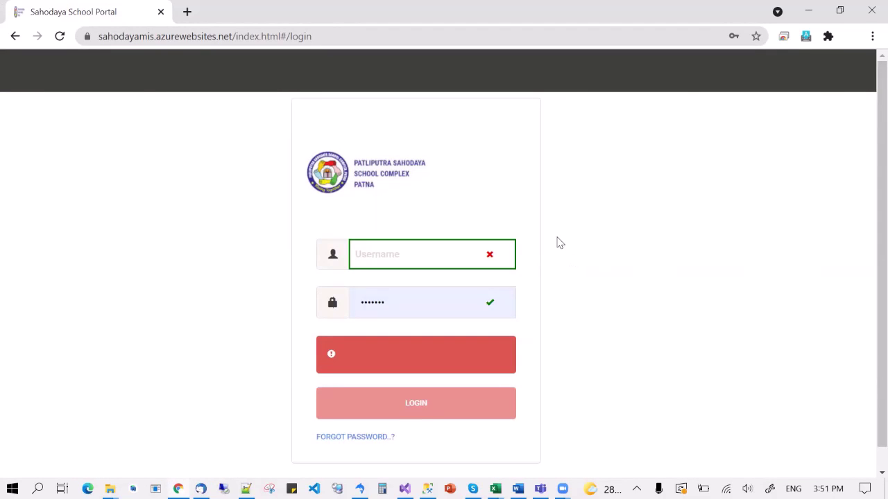
key("alt+Tab")
key("alt+Tab")
key("alt+Tab")
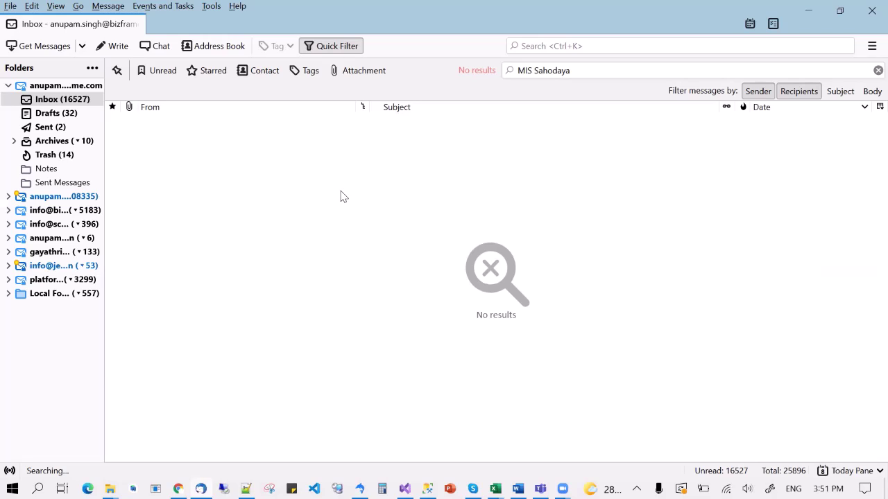
Fetch mail in Thunderbird, open the password reset email and select the new password
left_click(43, 52)
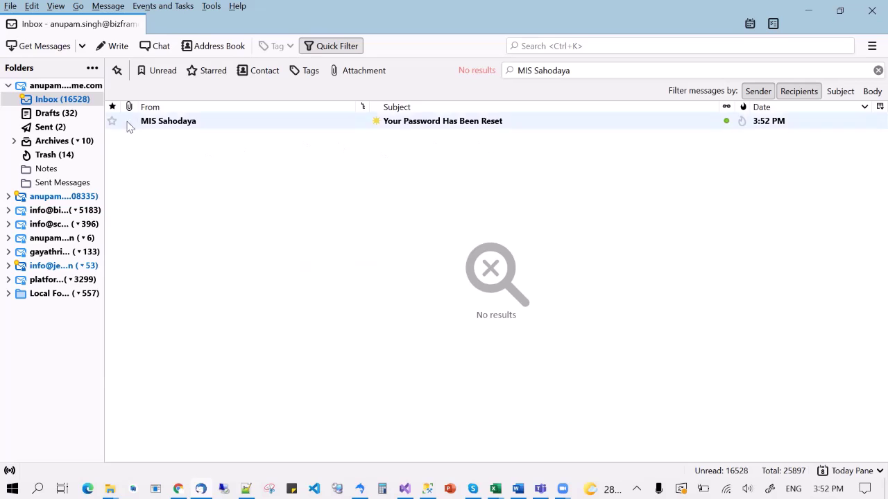
double_click(463, 122)
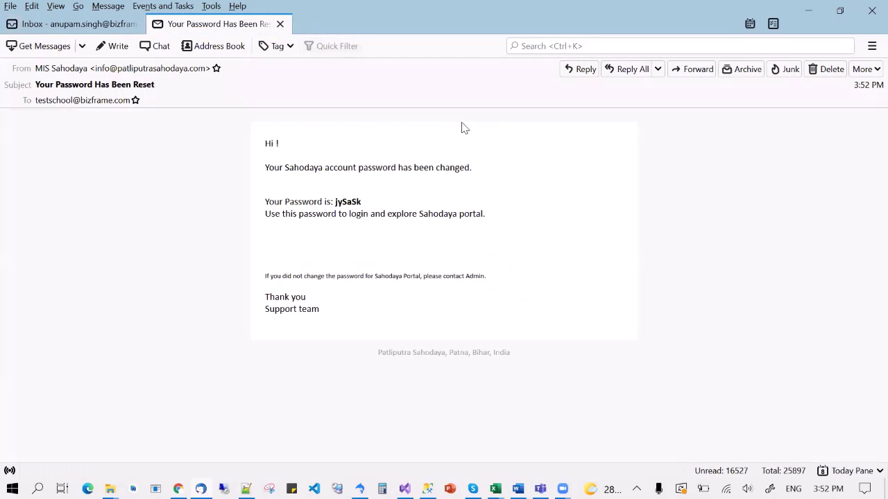
double_click(344, 202)
key("alt+Tab")
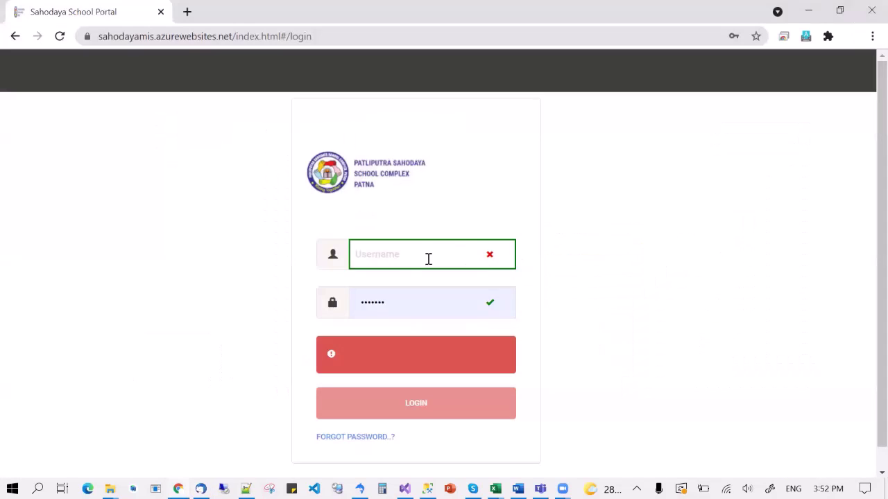
Log in with the school e-mail and new password, and save the login in Chrome
left_click_drag(405, 305, 379, 301)
key("ctrl+v")
key("alt+Tab")
key("alt+Tab")
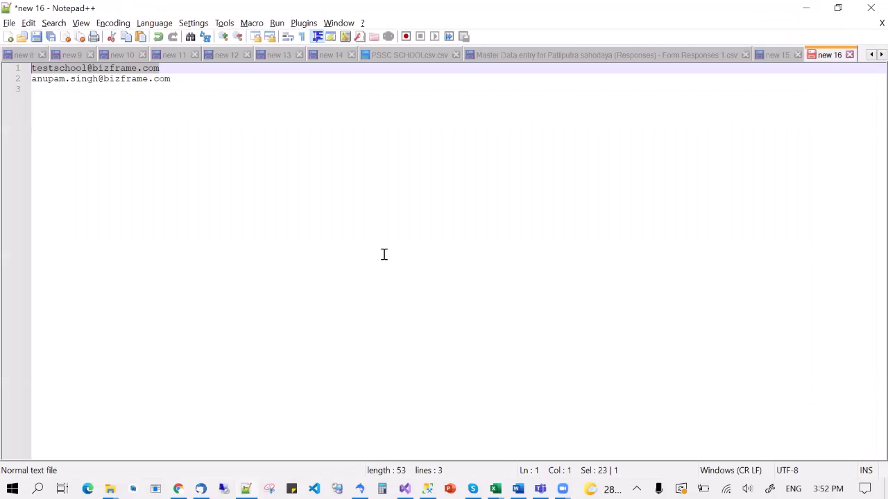
key("ctrl+c")
key("alt+Tab")
left_click(385, 254)
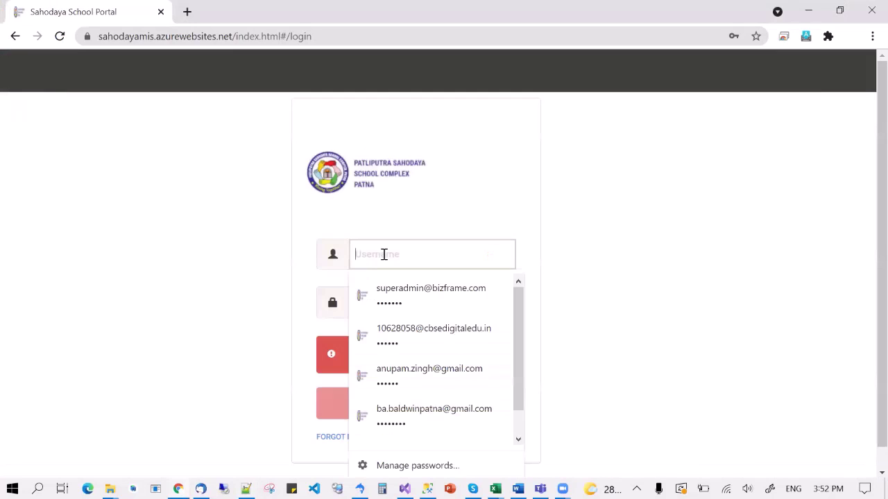
key("ctrl+v")
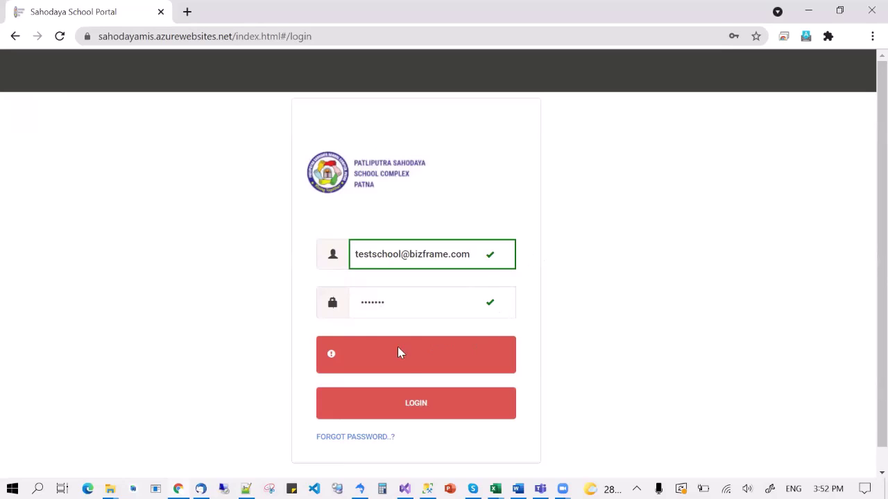
left_click(416, 406)
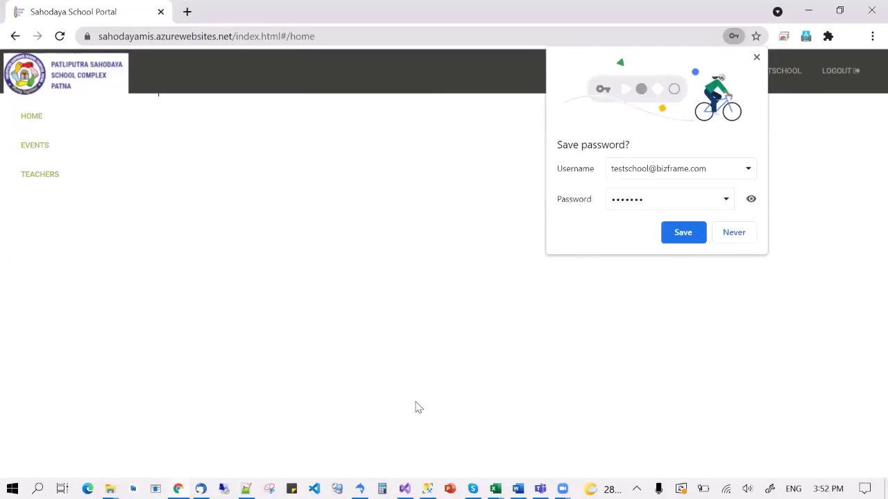
left_click(685, 236)
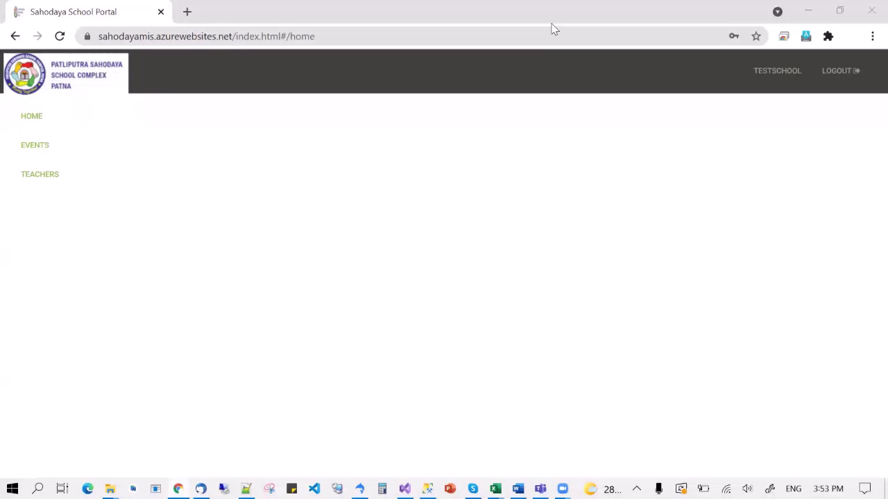
left_click(34, 152)
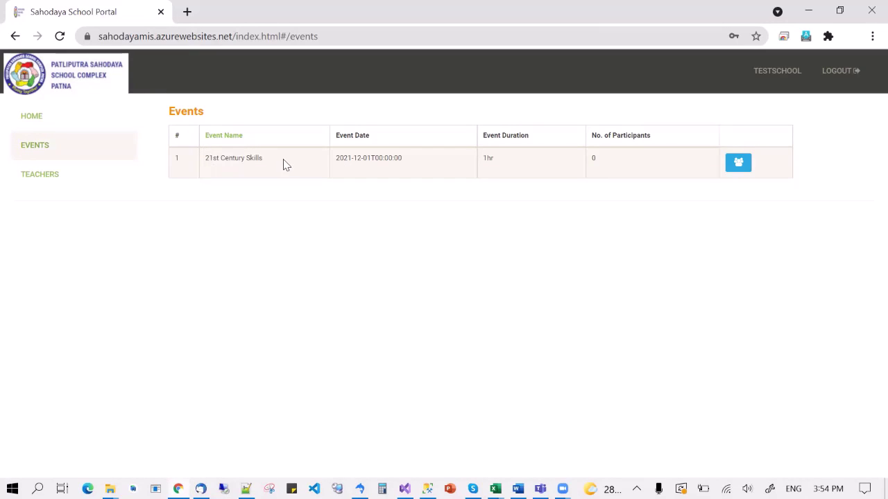
Note 21st Century Skills has 0 participants, then go to the Teachers page
left_click(594, 158)
double_click(595, 158)
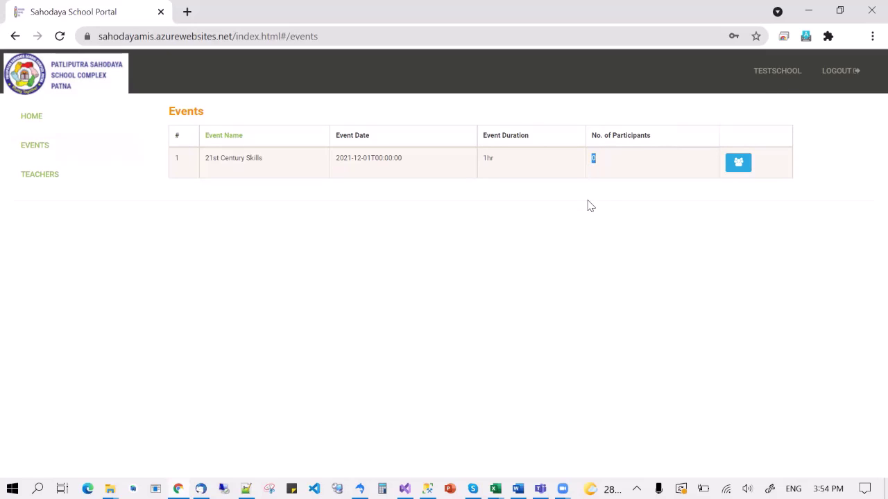
left_click(612, 174)
left_click(46, 181)
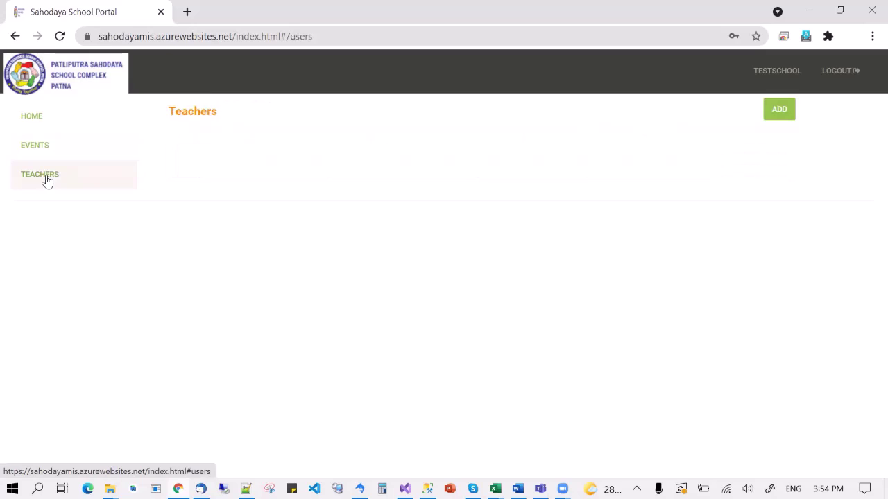
In a new teacher form, enter the teacher's user name and e-mail address
left_click(779, 111)
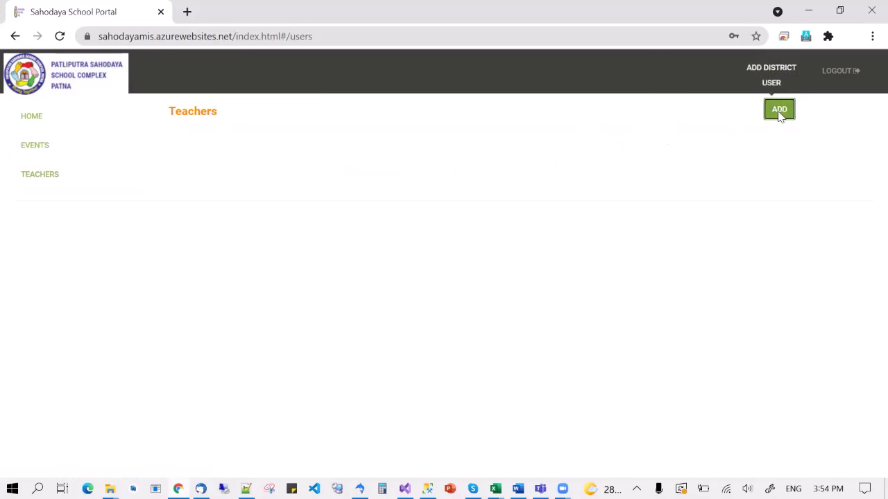
left_click(305, 165)
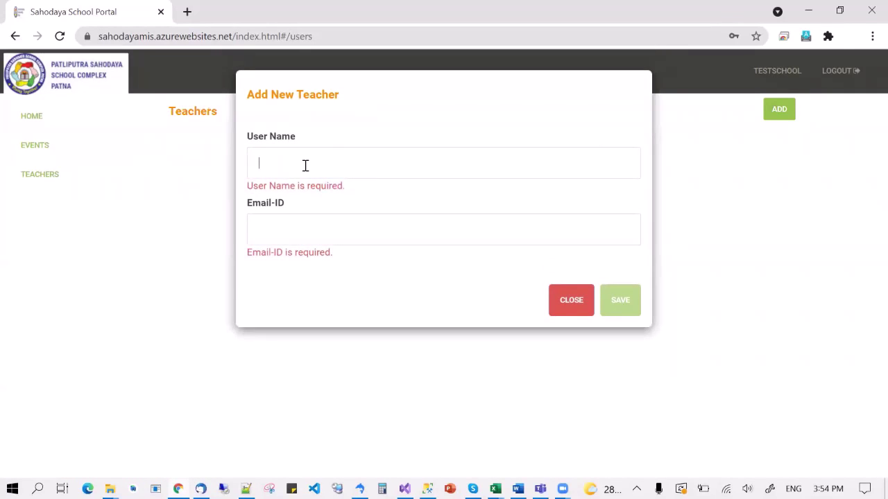
type("anupam")
left_click(310, 230)
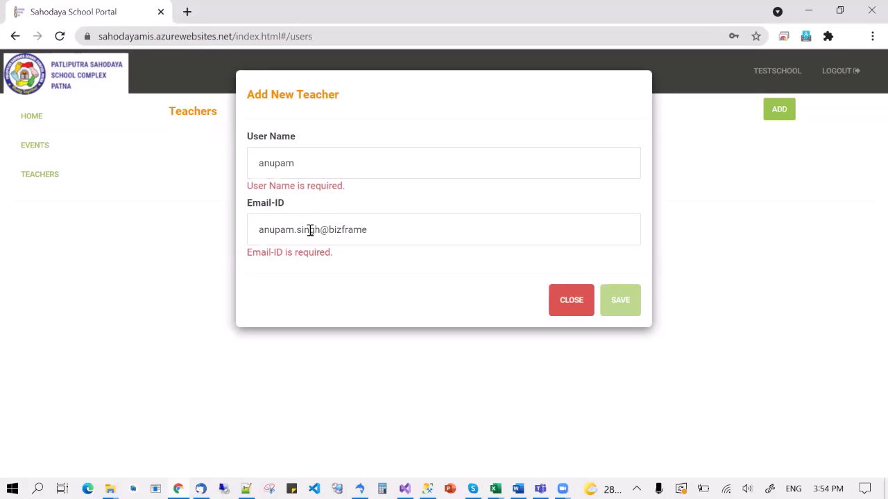
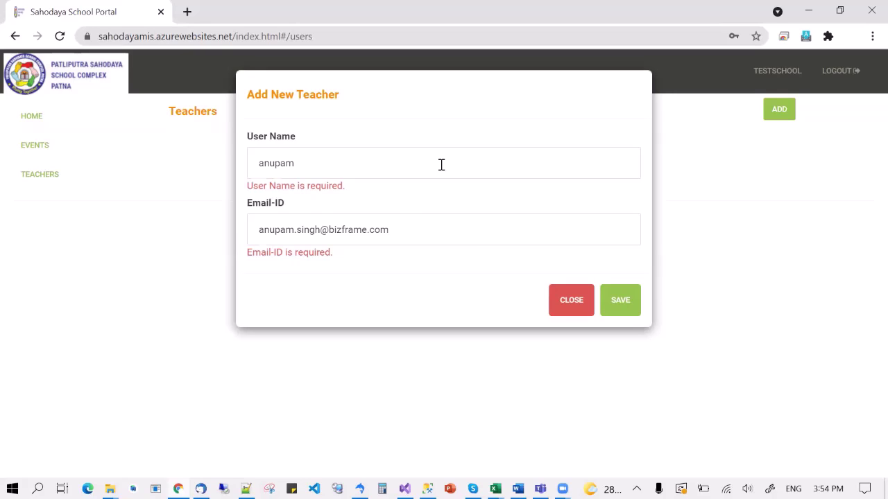
Review the entered user name and e-mail, then save the new teacher
left_click_drag(397, 230, 270, 201)
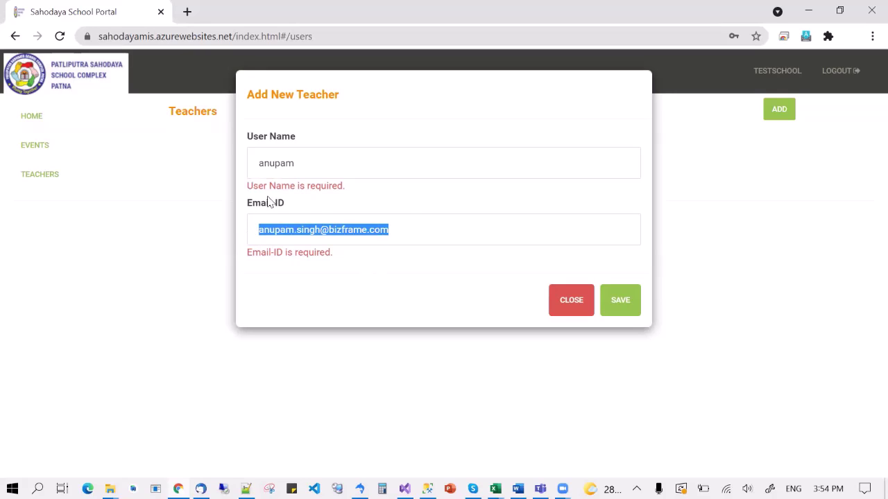
left_click_drag(298, 163, 260, 164)
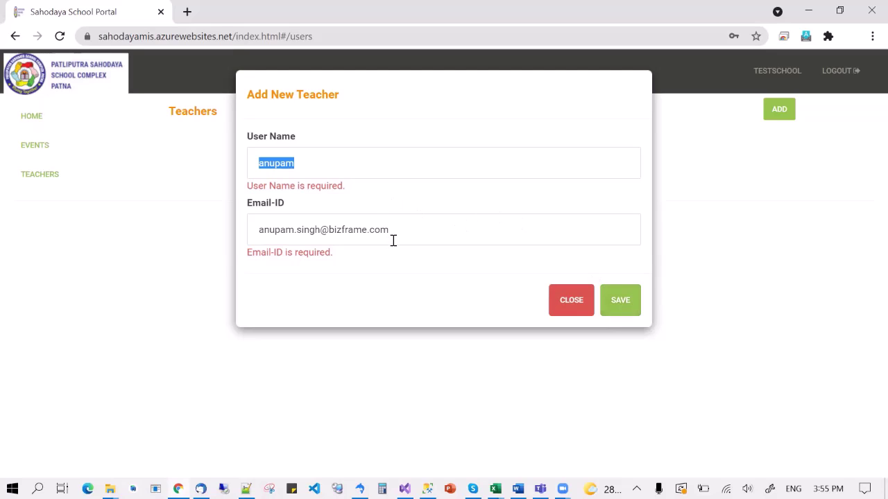
left_click_drag(393, 230, 293, 115)
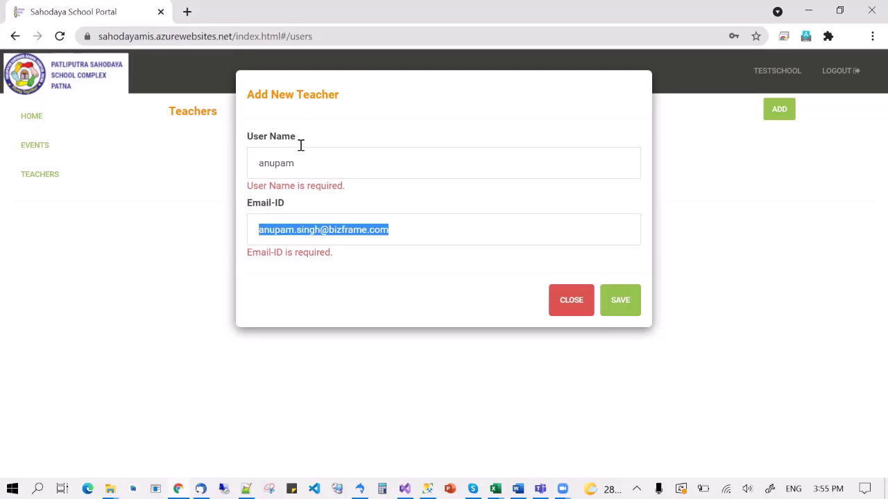
left_click(400, 230)
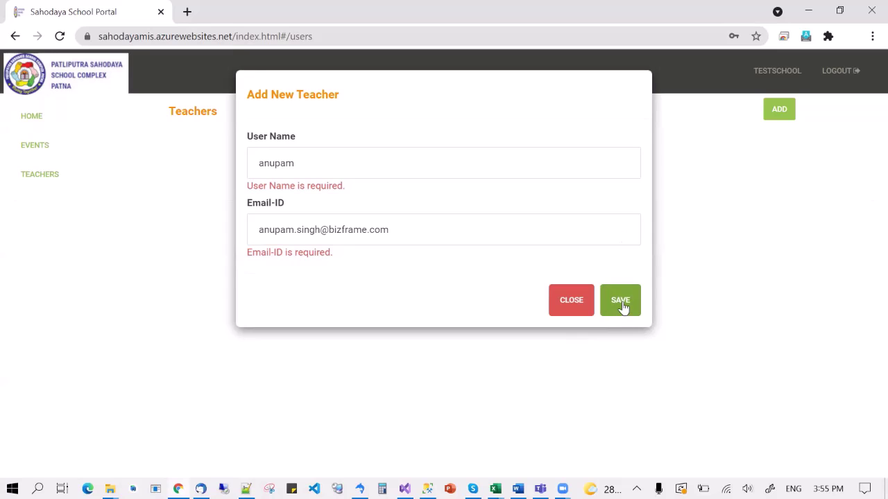
left_click(621, 300)
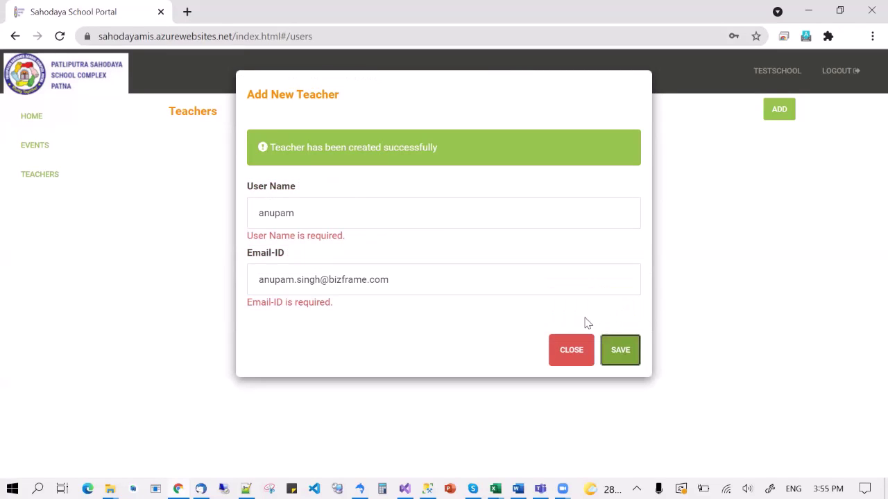
Close the form and inspect the new teacher's generated password in the Teachers list
left_click(576, 354)
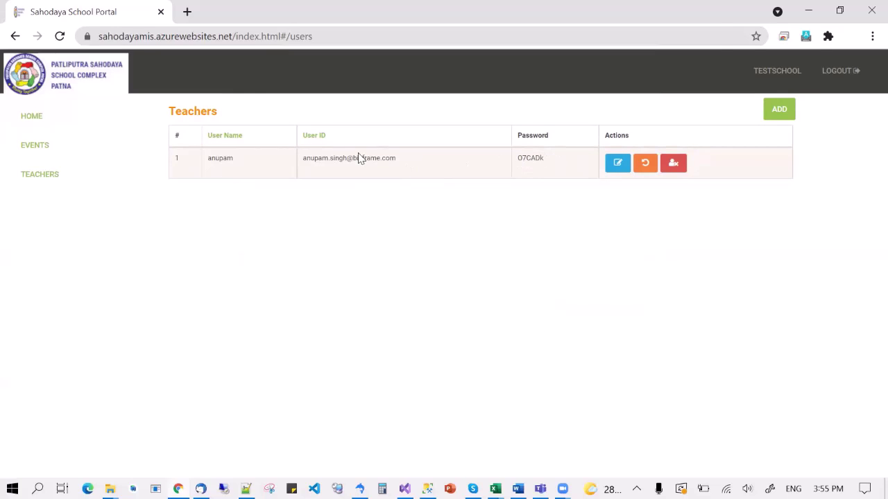
double_click(536, 159)
left_click(475, 212)
left_click(25, 149)
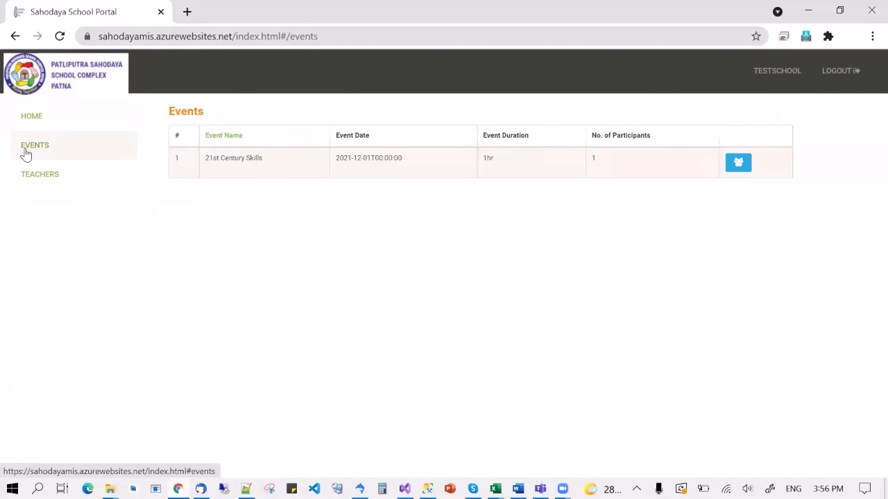
Confirm the event now shows 1 participant, copy the teacher's login e-mail and password, and log out
double_click(593, 159)
left_click(618, 178)
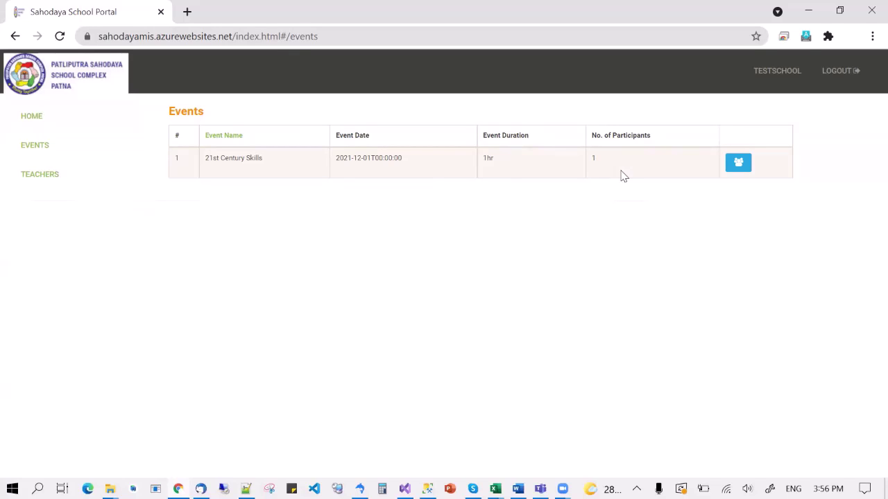
left_click(50, 174)
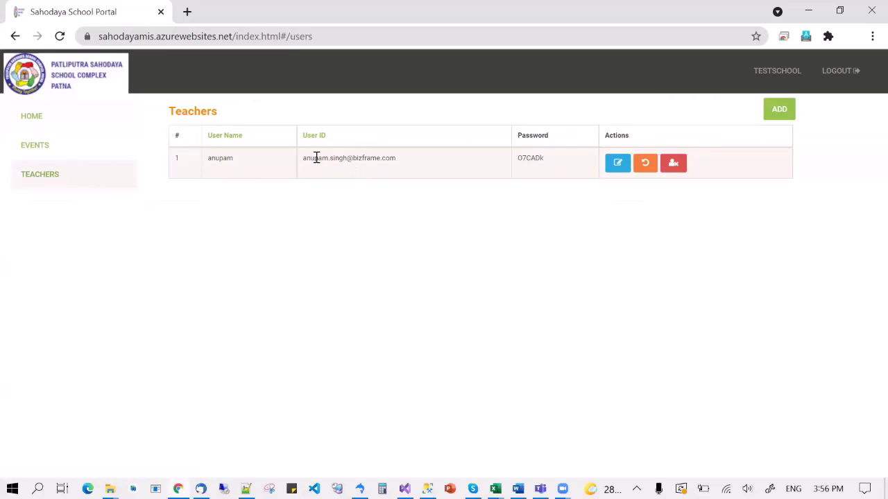
left_click_drag(302, 161, 402, 162)
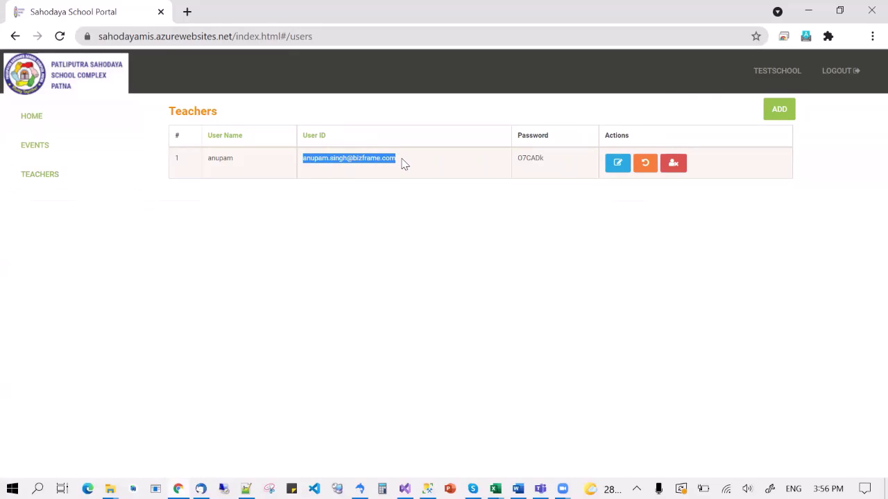
left_click(525, 155)
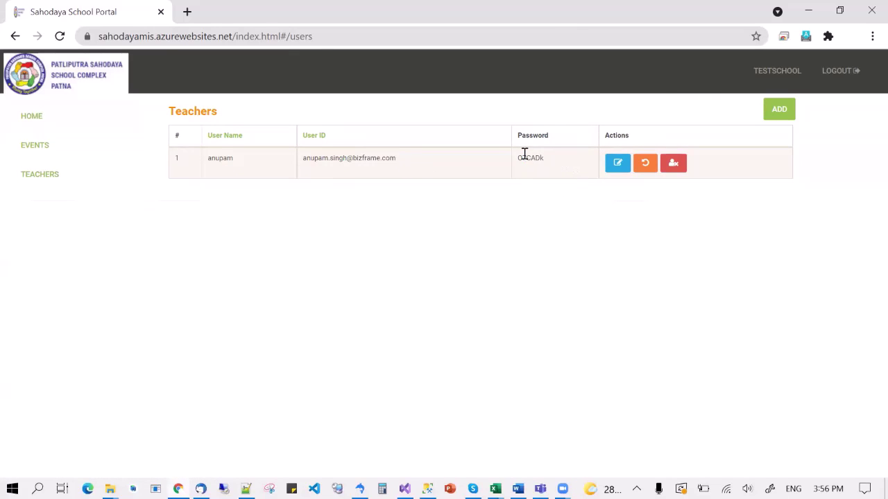
left_click_drag(545, 159, 520, 160)
left_click(834, 72)
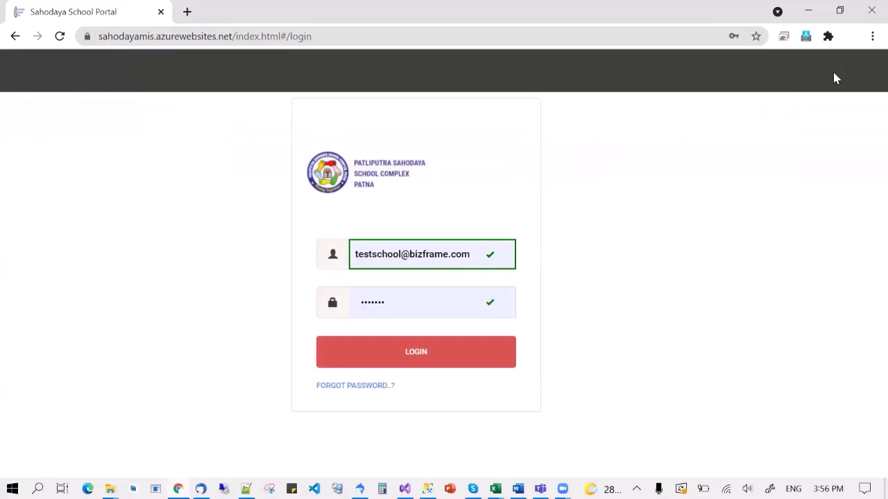
Sign in with the new teacher's e-mail and password, saving the login in Chrome
triple_click(470, 257)
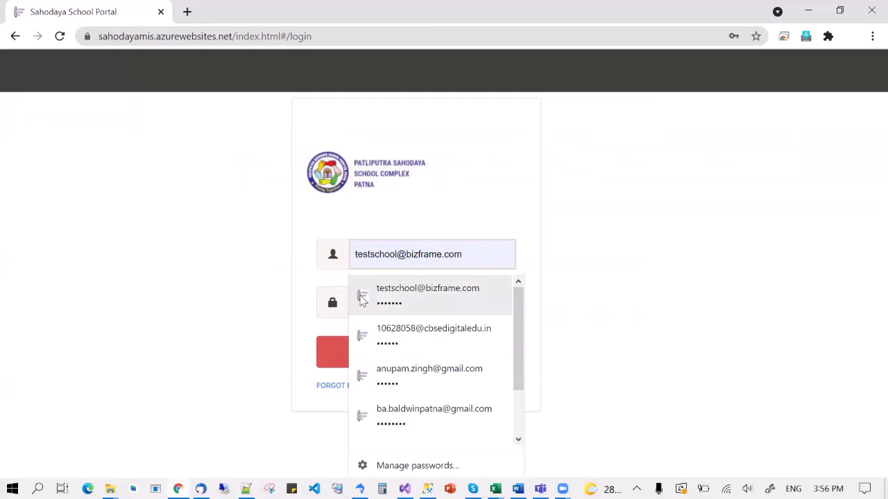
triple_click(371, 258)
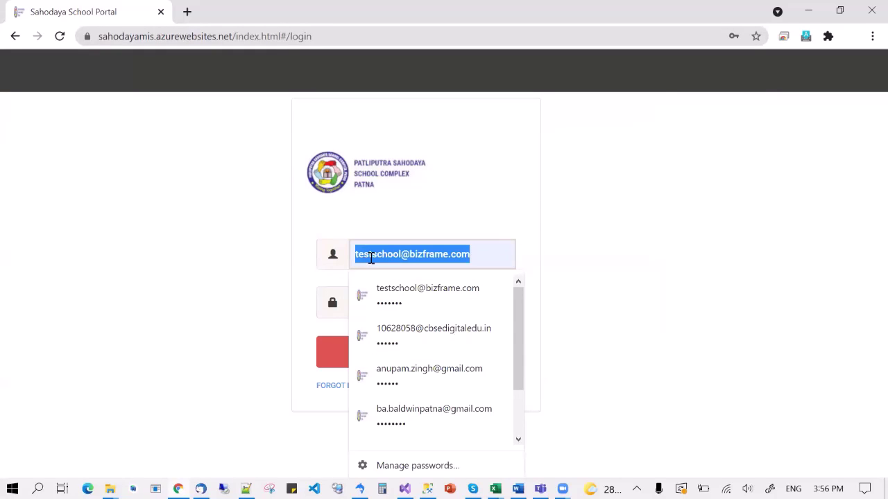
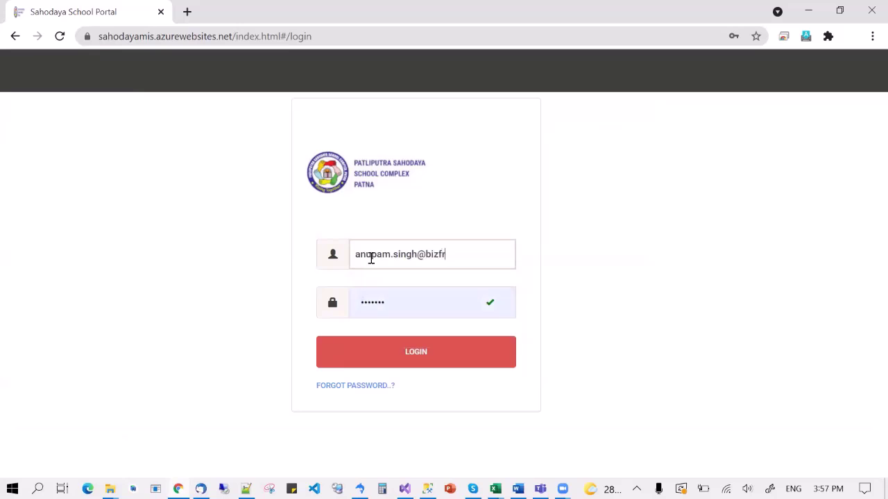
left_click(396, 311)
type("123456")
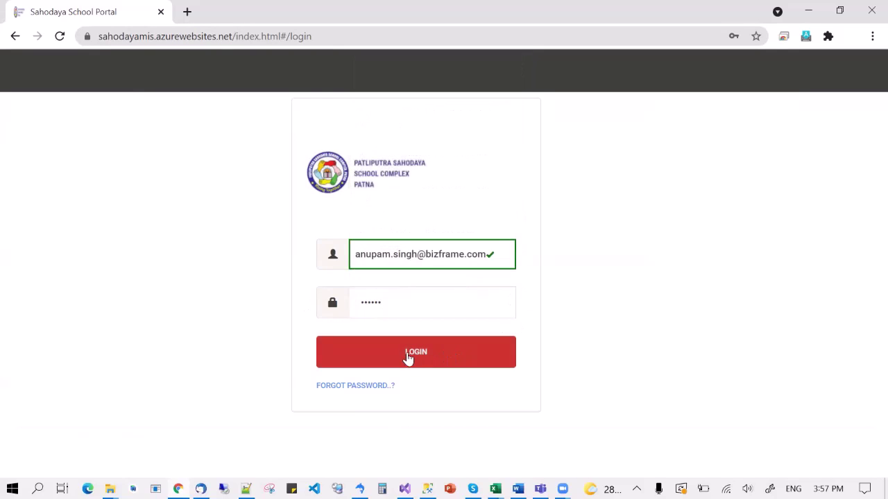
left_click(407, 355)
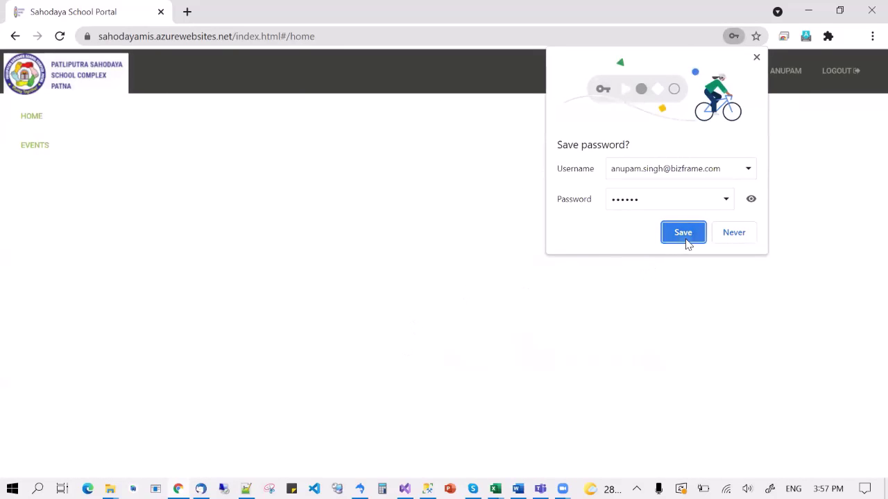
left_click(686, 243)
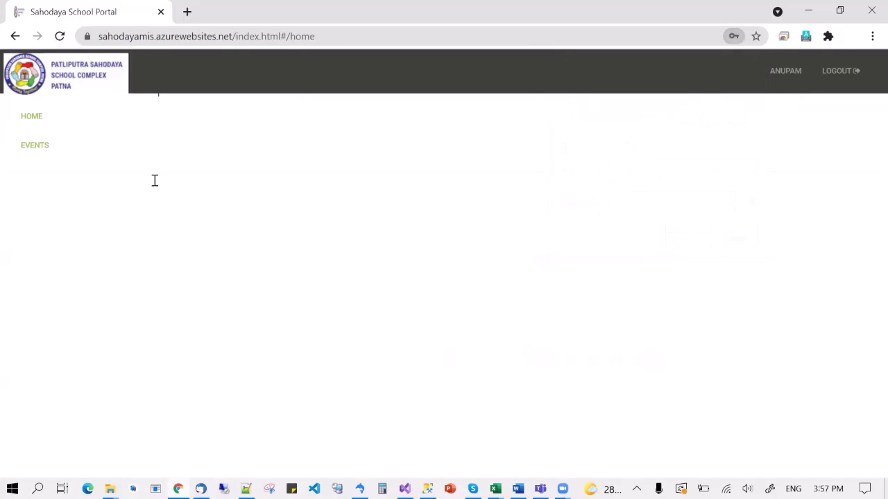
left_click(36, 152)
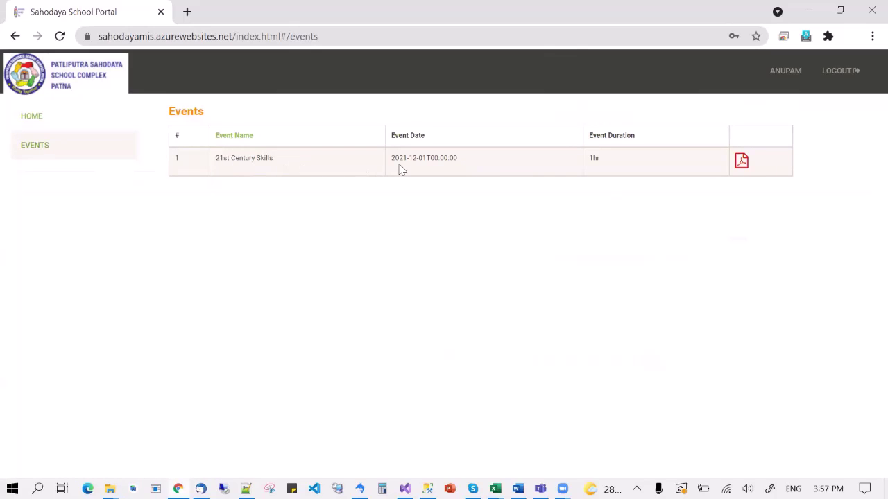
Generate the event's 21st Century Skills Training Certificate PDF (PSSC_944.pdf), review it, then close its tab
left_click(743, 162)
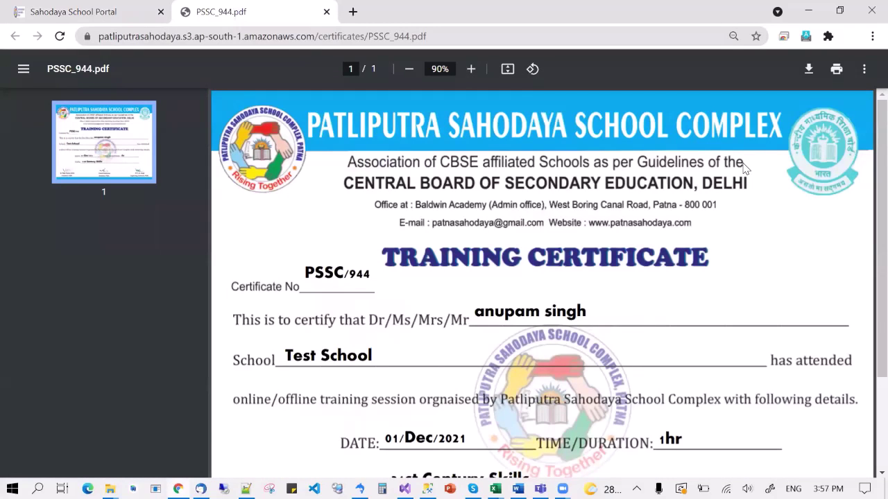
scroll(599, 269, "down", 3)
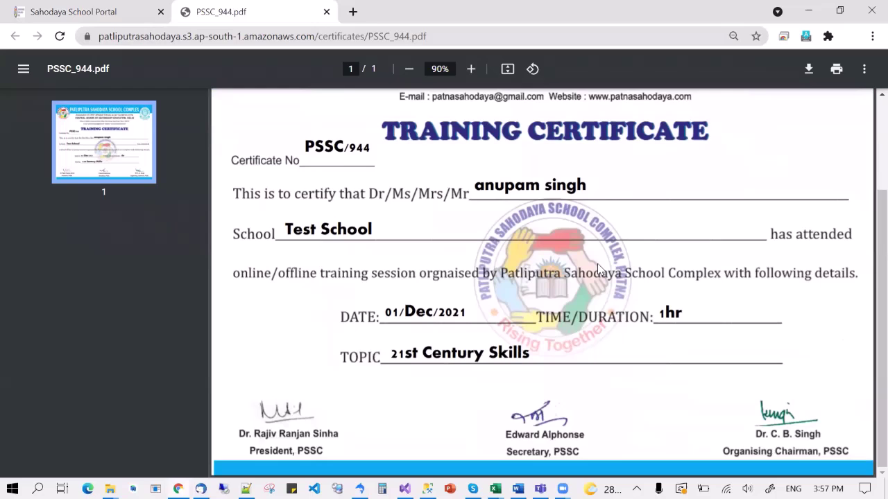
scroll(600, 270, "up", 3)
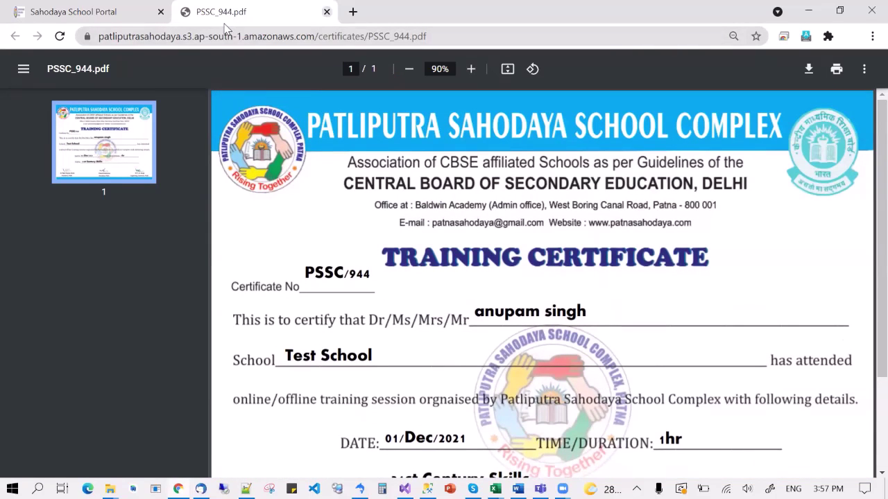
left_click(326, 12)
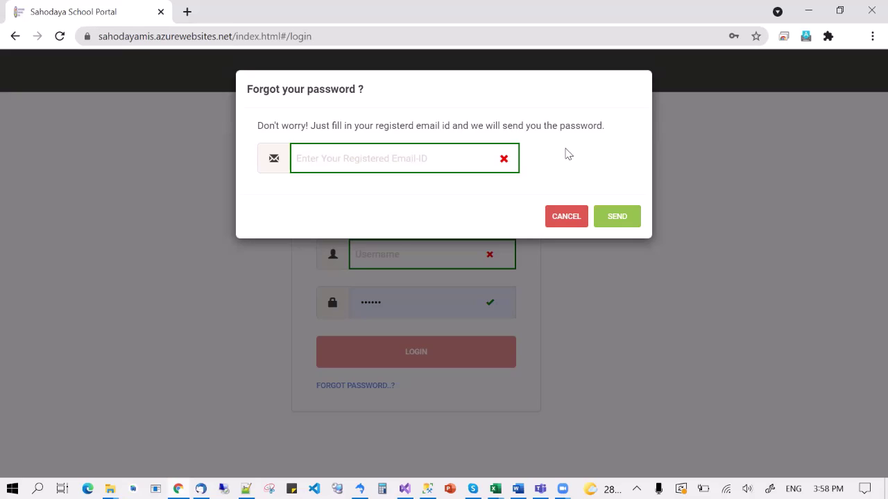
Switch to the Notepad++ notes and enter a phone number on a new line below the two login e-mails
key("alt+Tab")
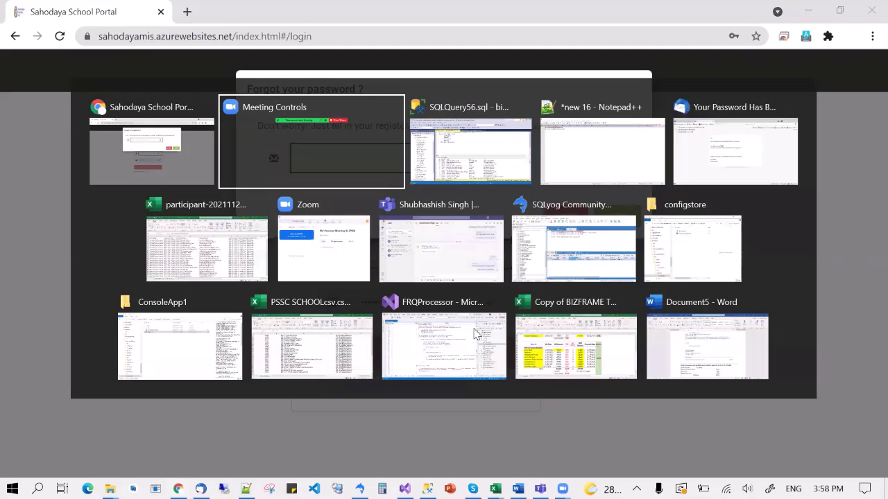
key("alt+Tab")
key("alt+Tab")
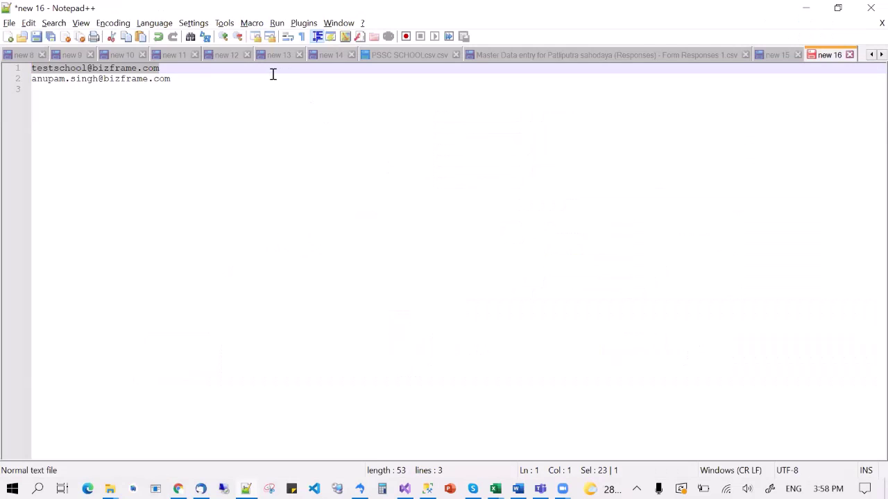
left_click(273, 75)
key("Return")
key("Return")
type("934")
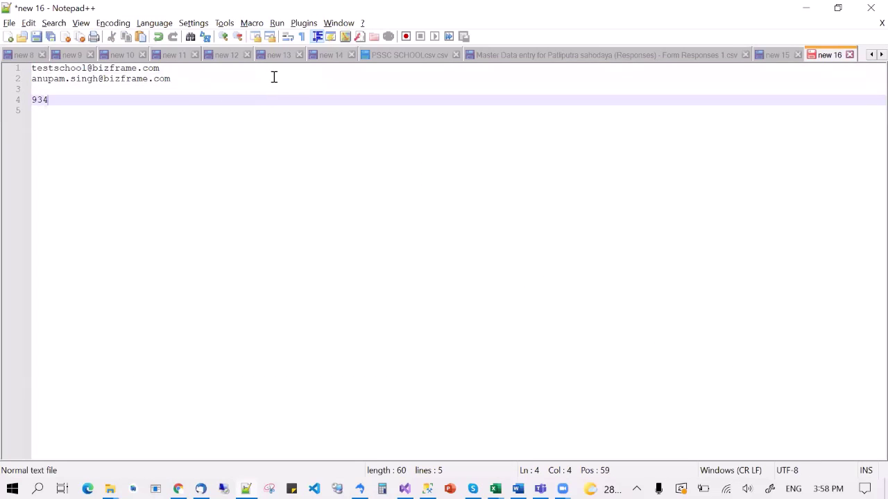